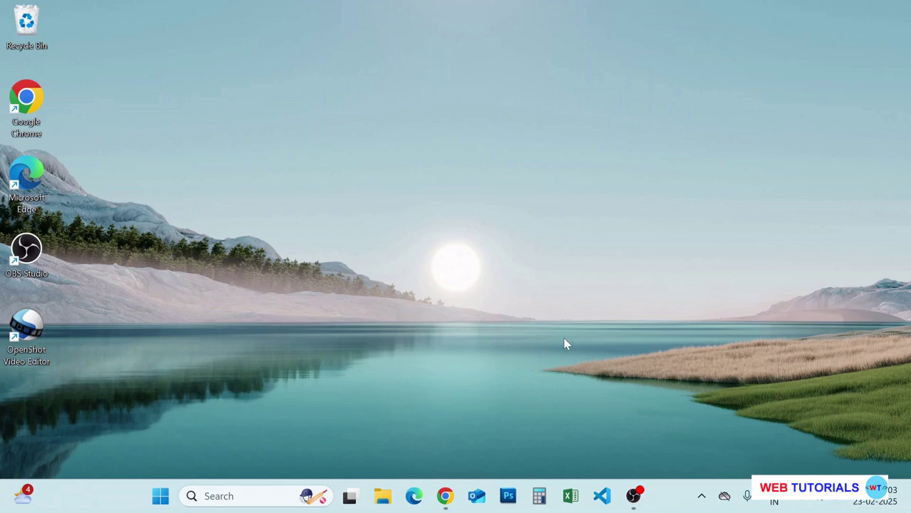
Step: Open Google Chrome and search Google for "power bi desktop"
click(445, 496)
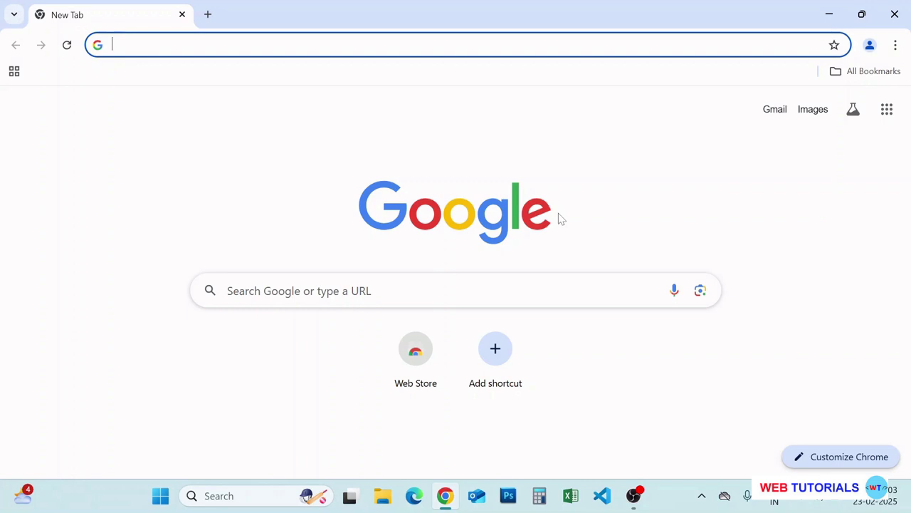
text(power bi)
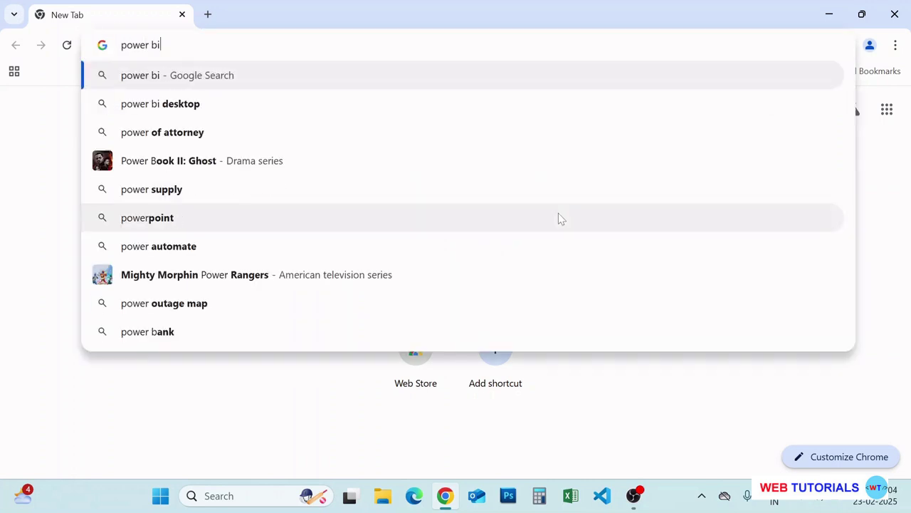
text( desktop)
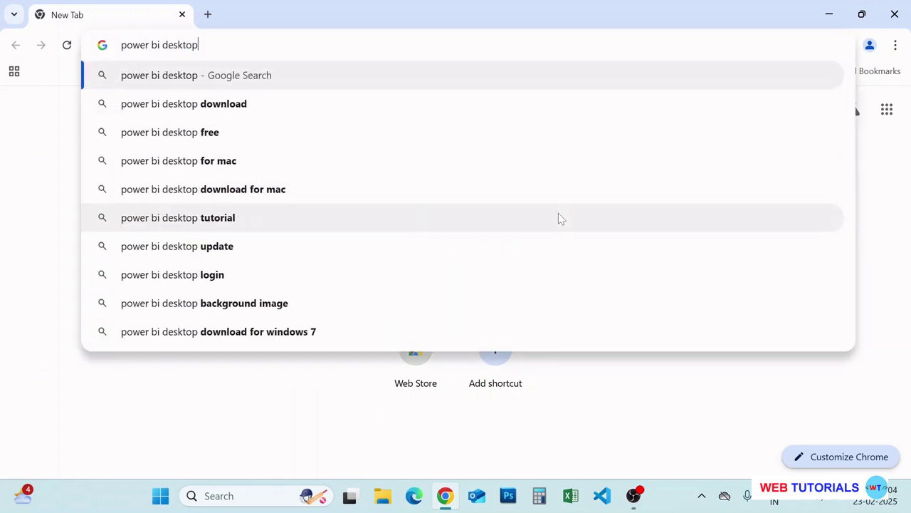
key(Return)
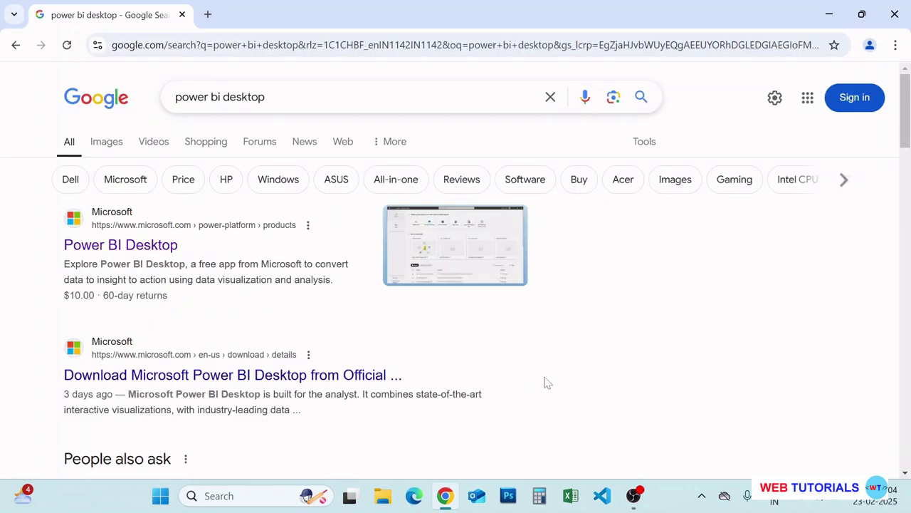
Step: Open Microsoft's Power BI Desktop search result in a new tab and go to its advanced download options
right_click(157, 252)
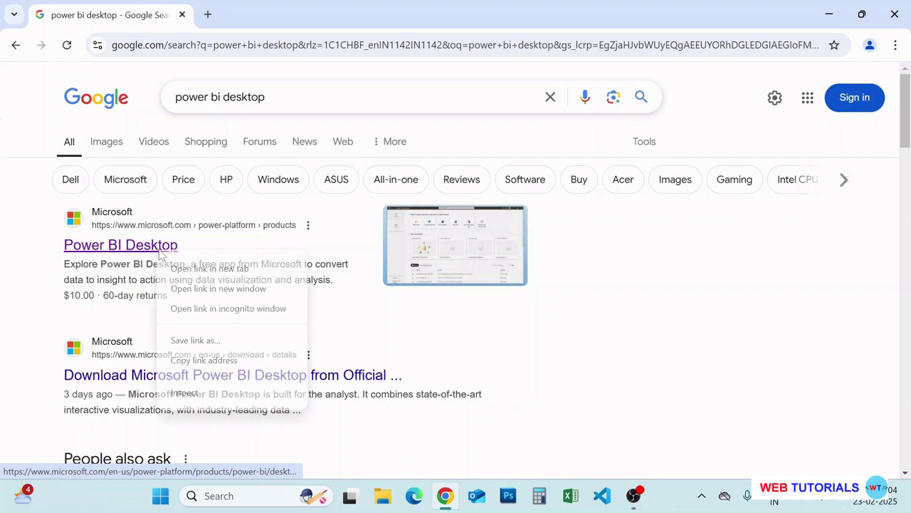
click(213, 267)
click(276, 8)
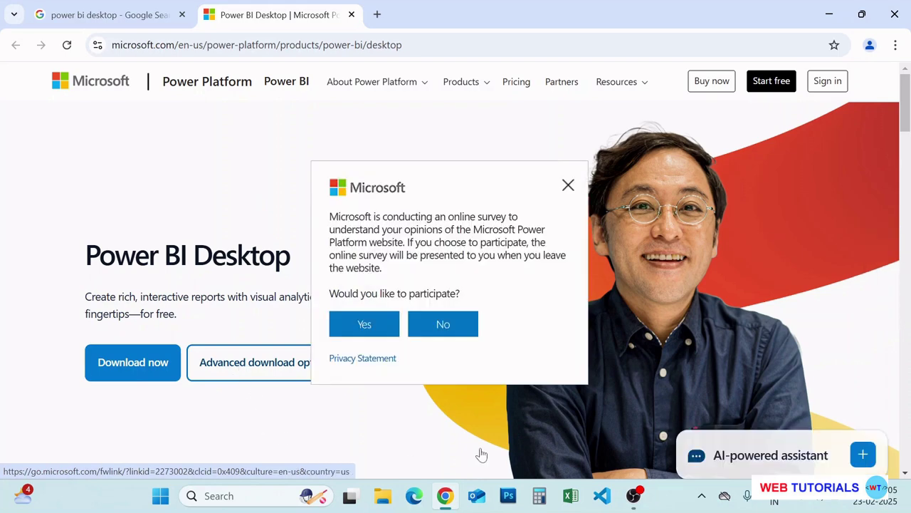
click(275, 371)
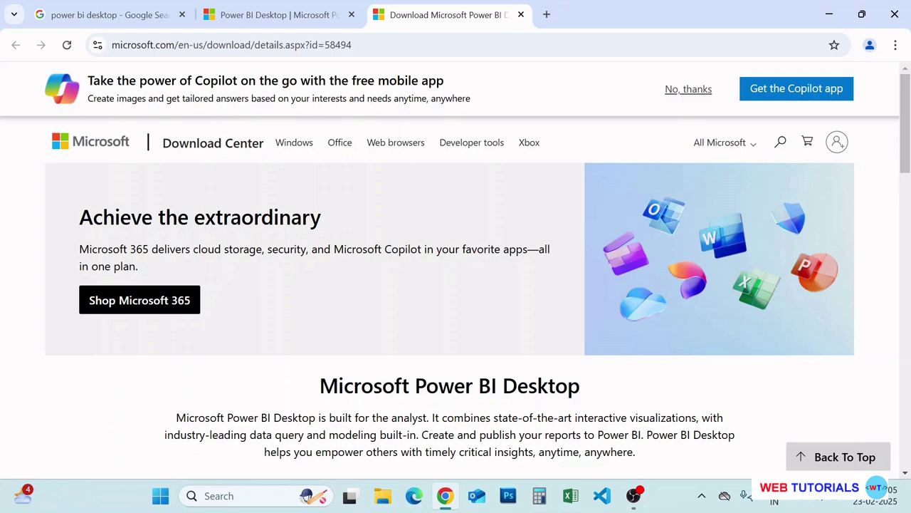
Step: Download the 64-bit installer PBIDesktopSetup_x64.exe, keeping English as the language
scroll(448, 255, down, 4)
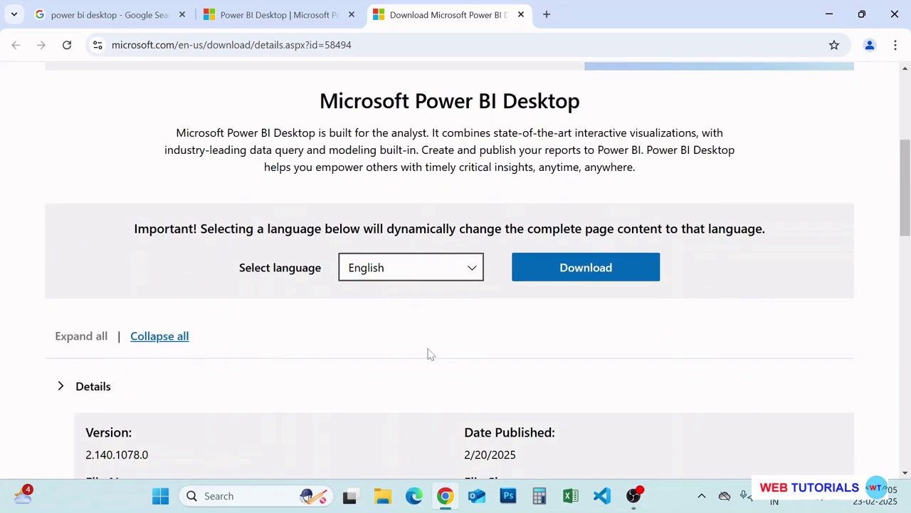
click(449, 272)
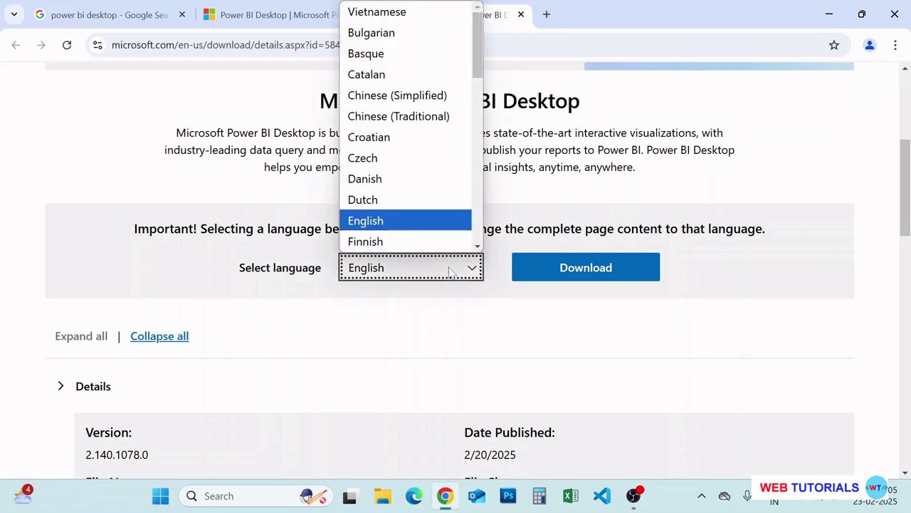
click(470, 310)
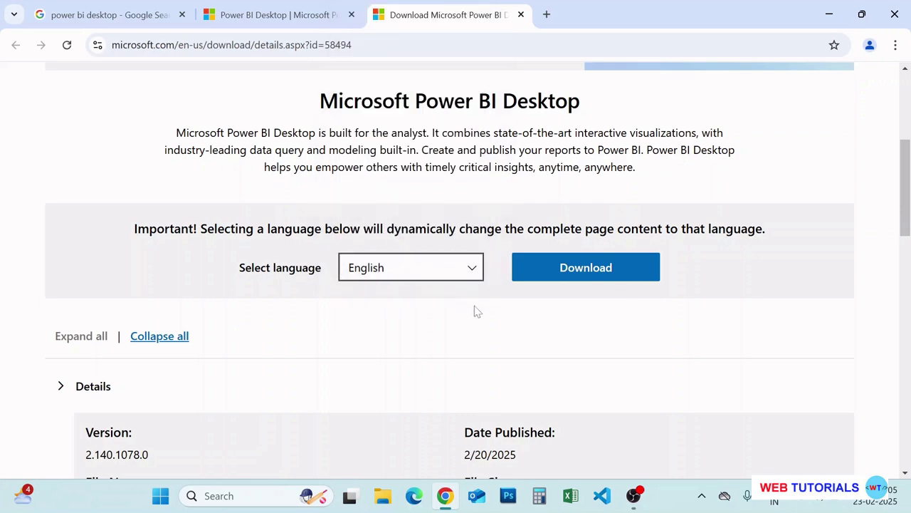
click(610, 274)
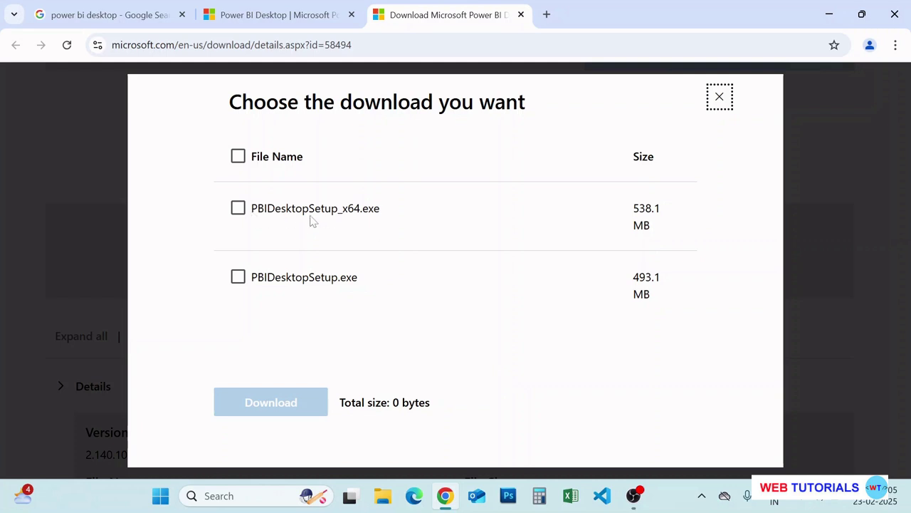
click(238, 207)
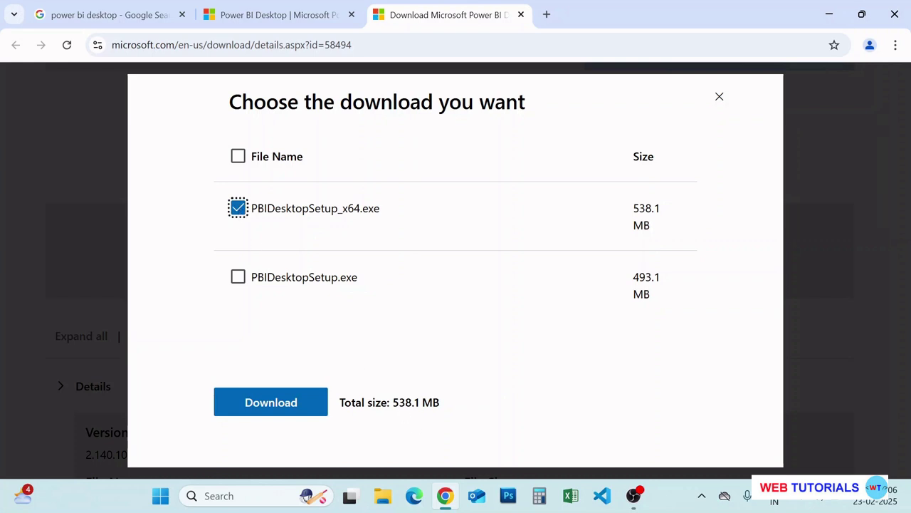
click(301, 411)
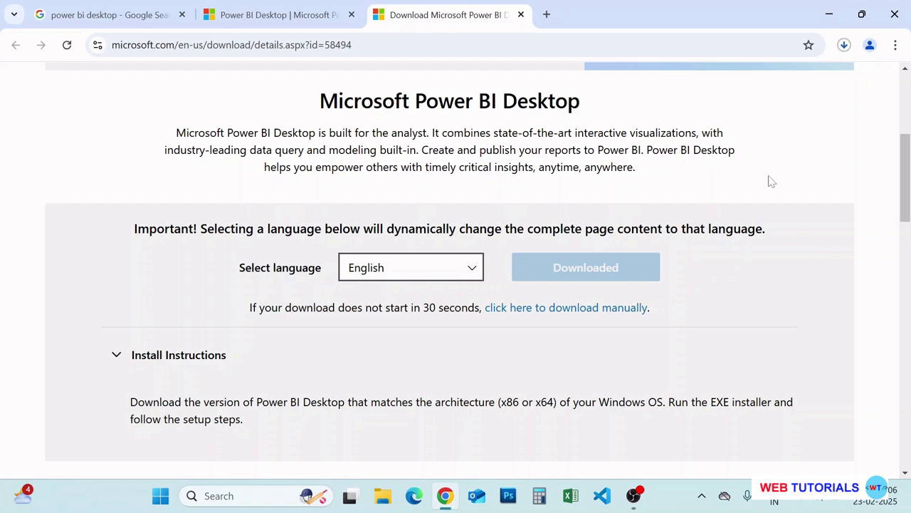
Step: Check the installer download, show the finished PBIDesktopSetup_x64 file in its folder and run it
click(844, 45)
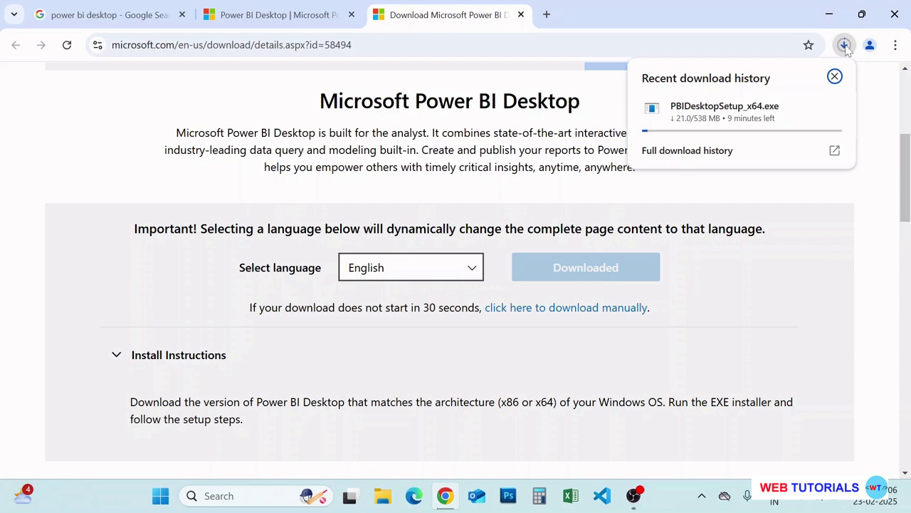
click(880, 97)
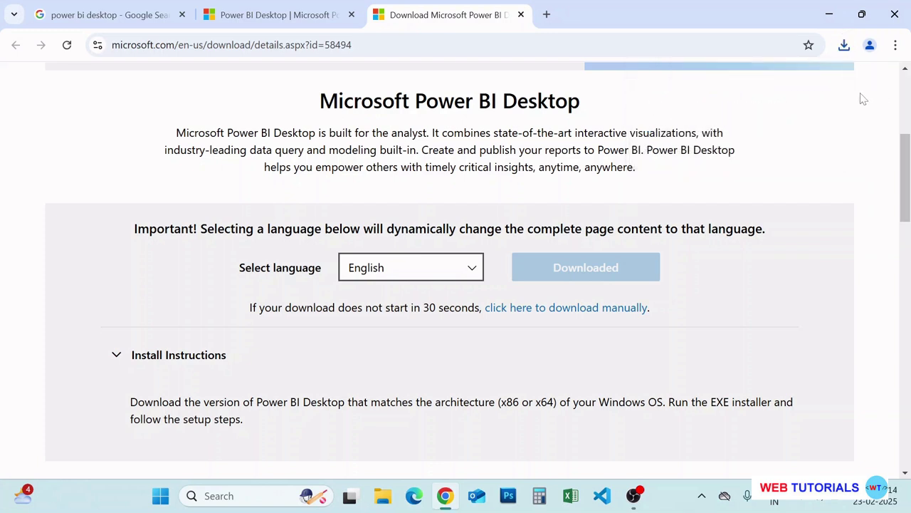
click(845, 45)
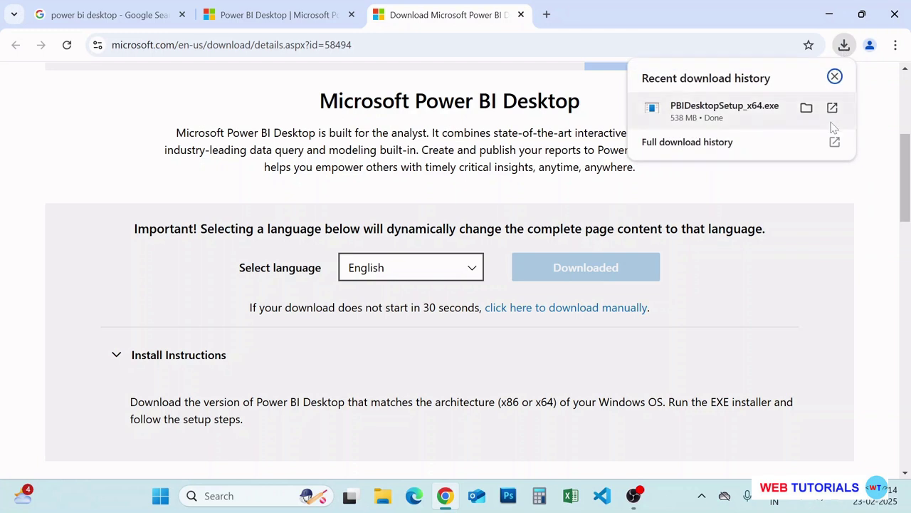
click(806, 106)
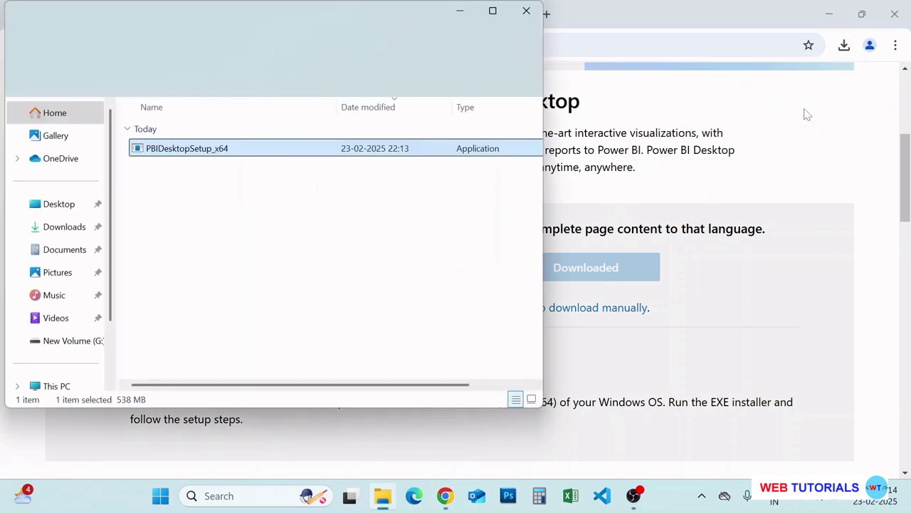
double_click(210, 153)
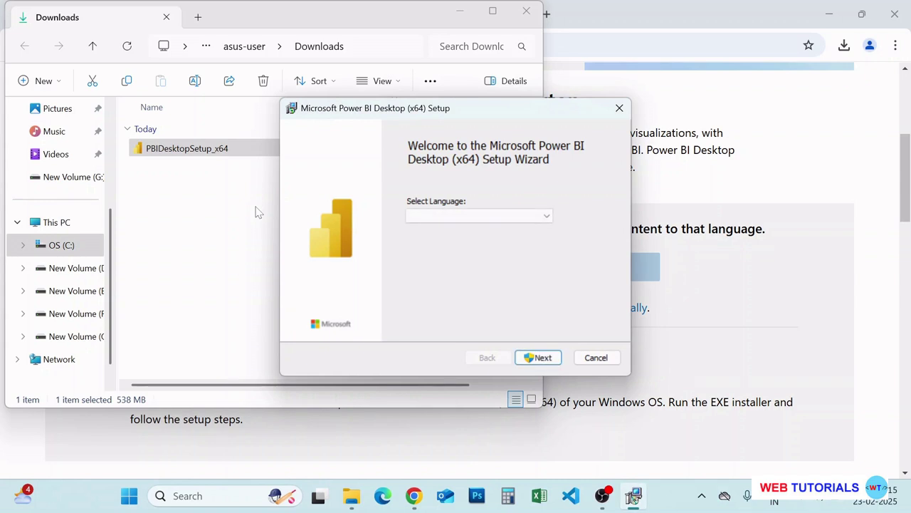
Step: Set the setup language to English and allow the installer to make changes to the device
click(539, 222)
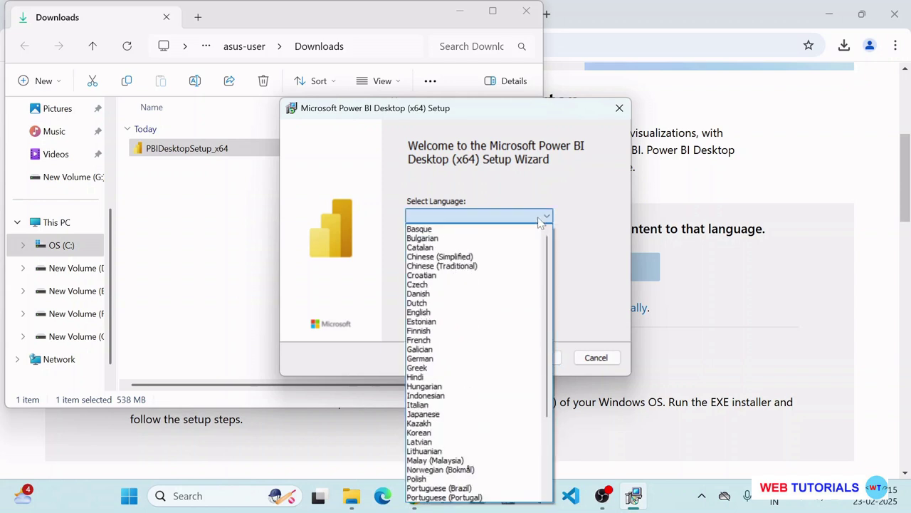
click(456, 313)
click(541, 359)
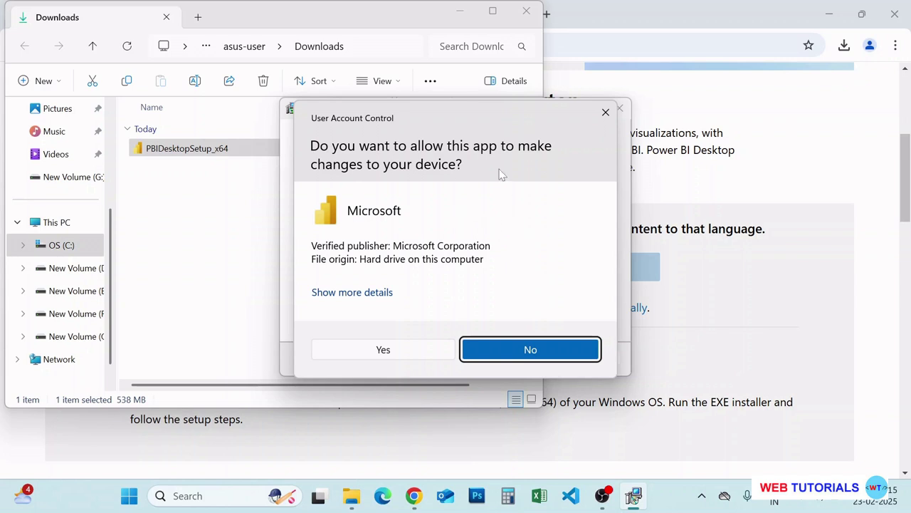
click(387, 352)
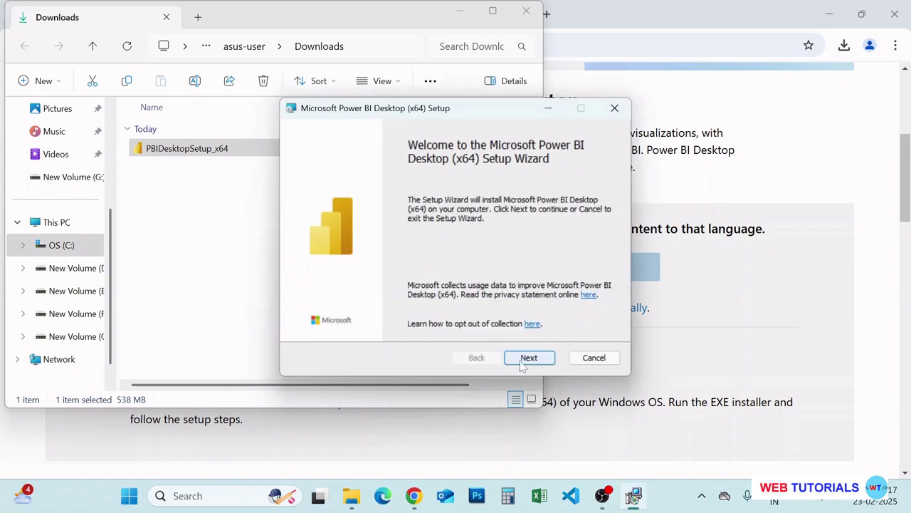
Step: Continue past the setup wizard's welcome page and accept the Microsoft Software License Terms
click(527, 359)
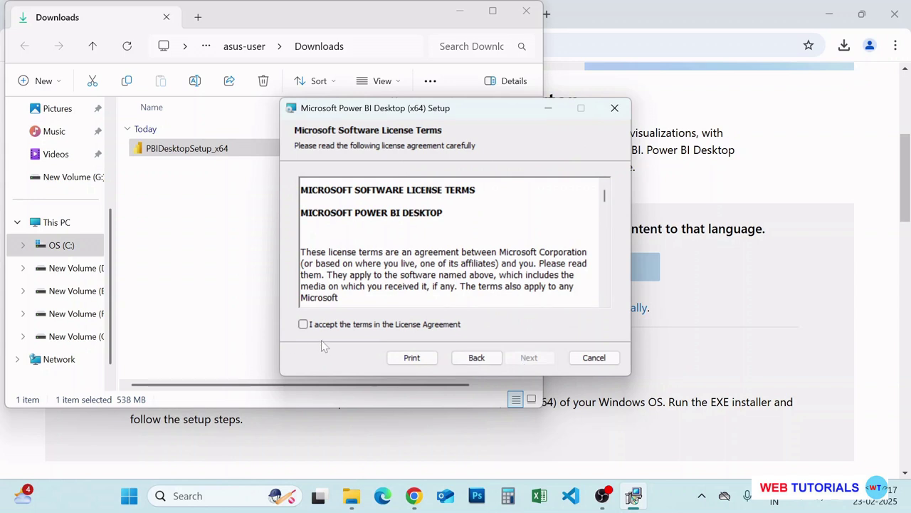
click(303, 325)
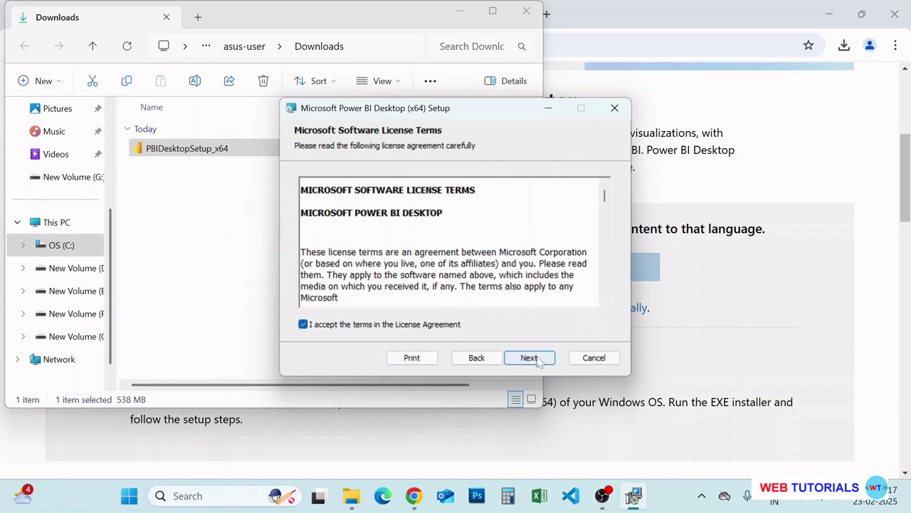
click(530, 358)
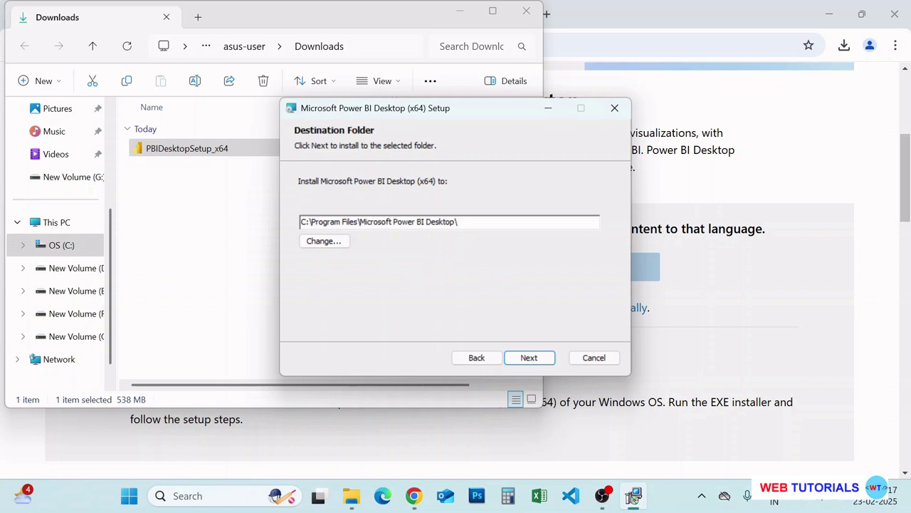
Step: Keep the destination folder C:\Program Files\Microsoft Power BI Desktop\ and install with the desktop shortcut option enabled
click(325, 242)
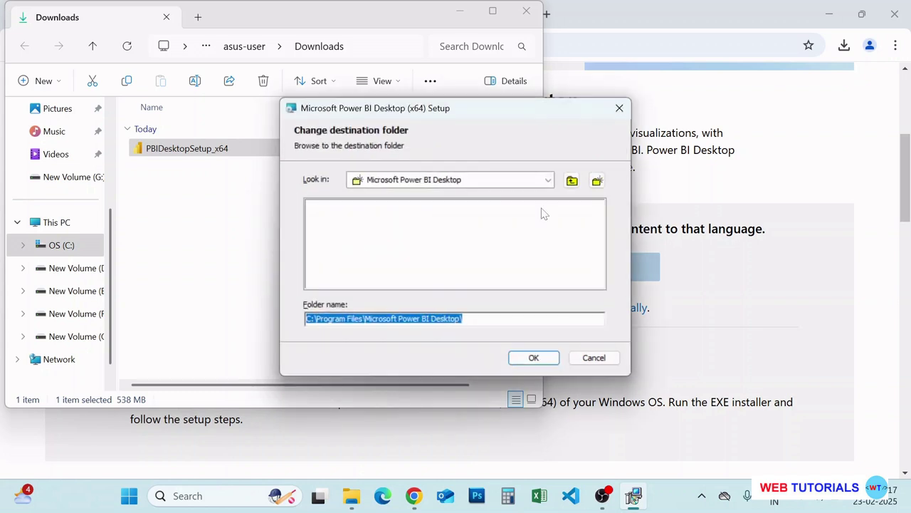
click(620, 113)
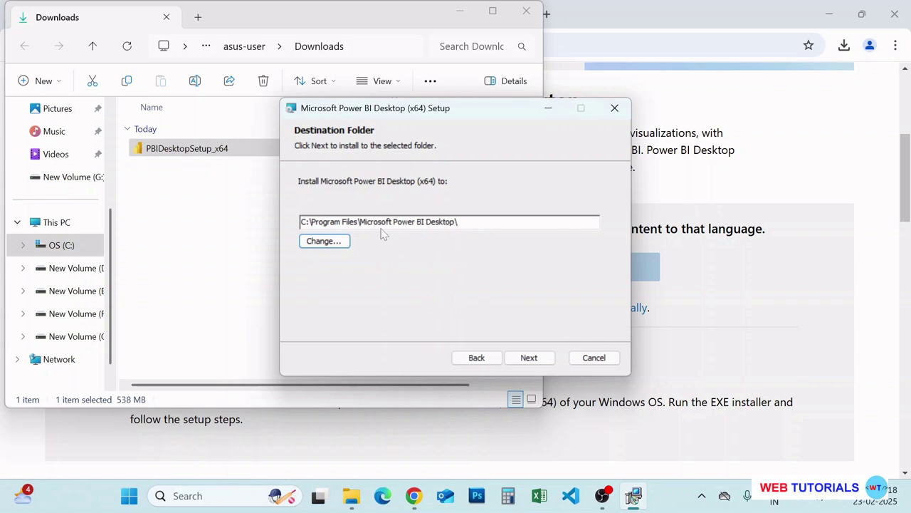
click(534, 357)
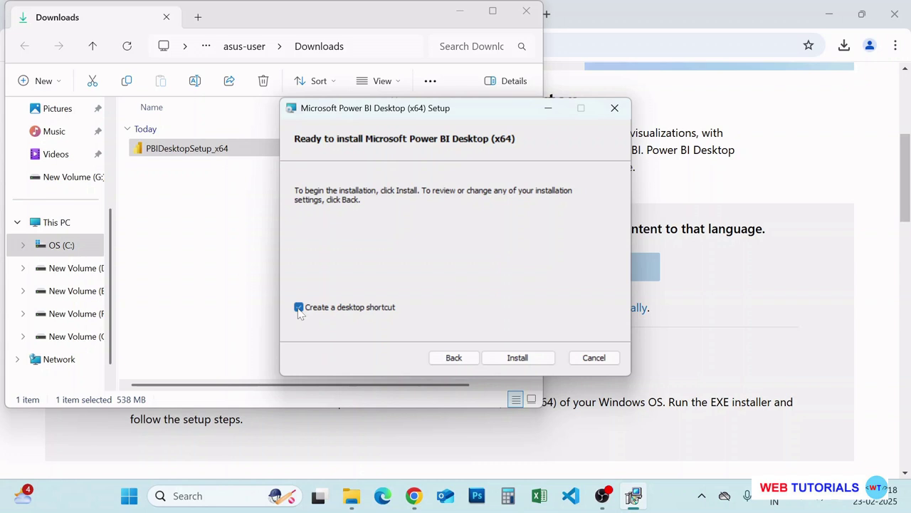
click(535, 358)
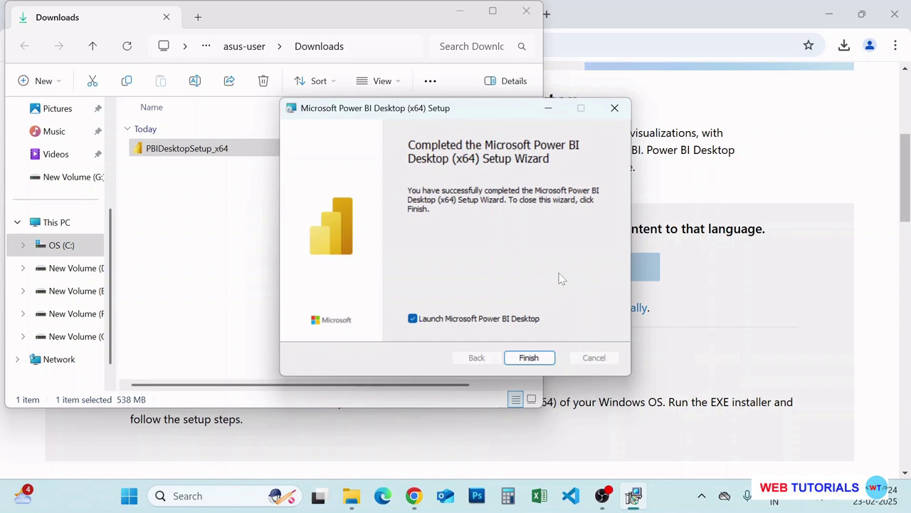
Step: Finish the setup wizard with Launch Microsoft Power BI Desktop turned off, and show the desktop
click(413, 320)
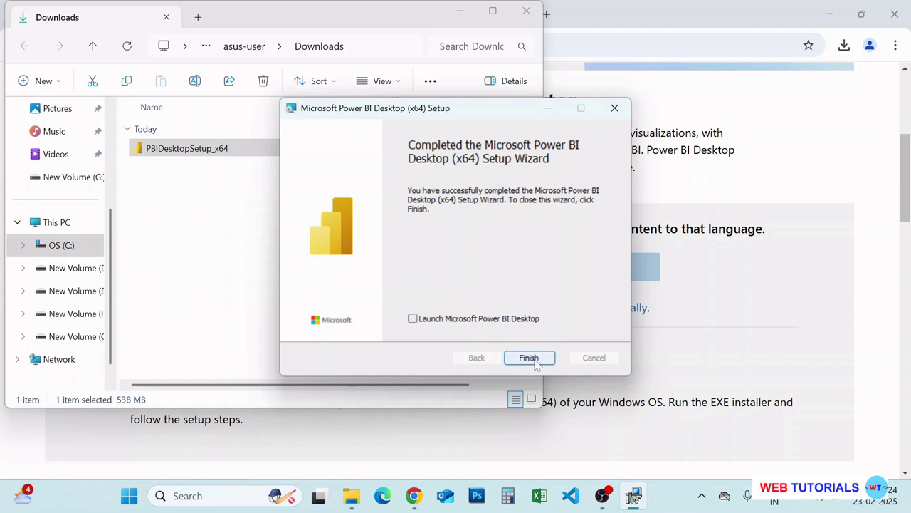
click(535, 358)
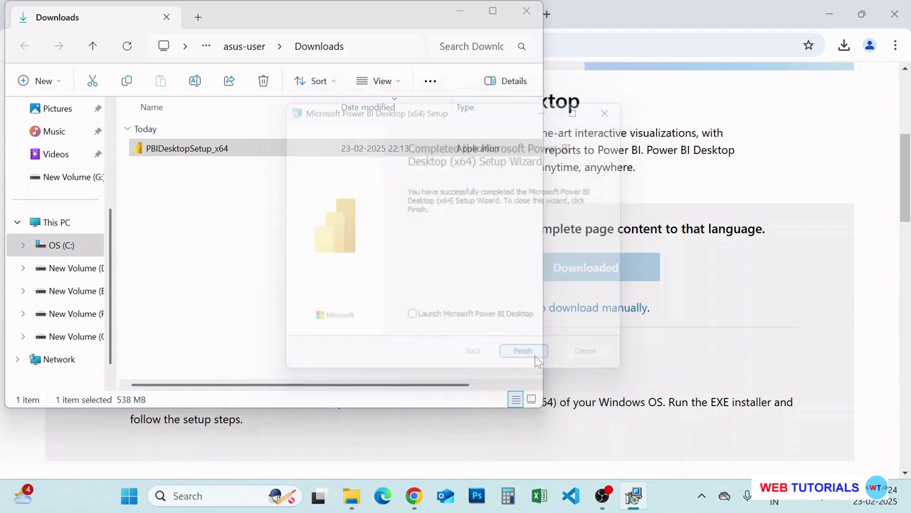
key(super+d)
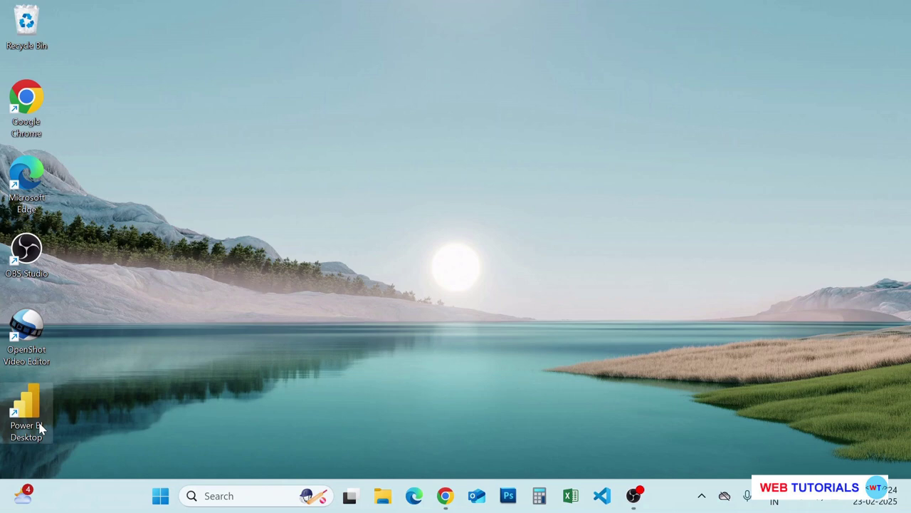
Step: Search Windows for "powerbi" and launch the Power BI Desktop app
click(160, 495)
text(powerbi)
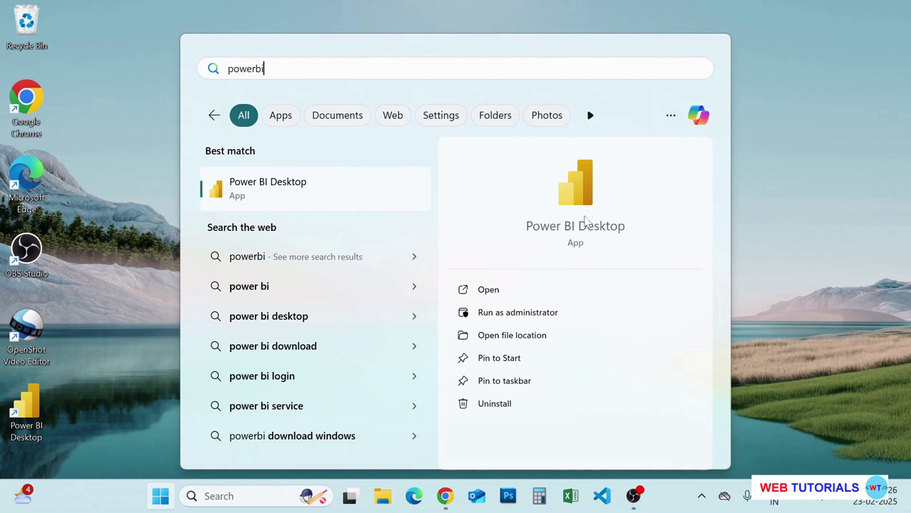
click(584, 219)
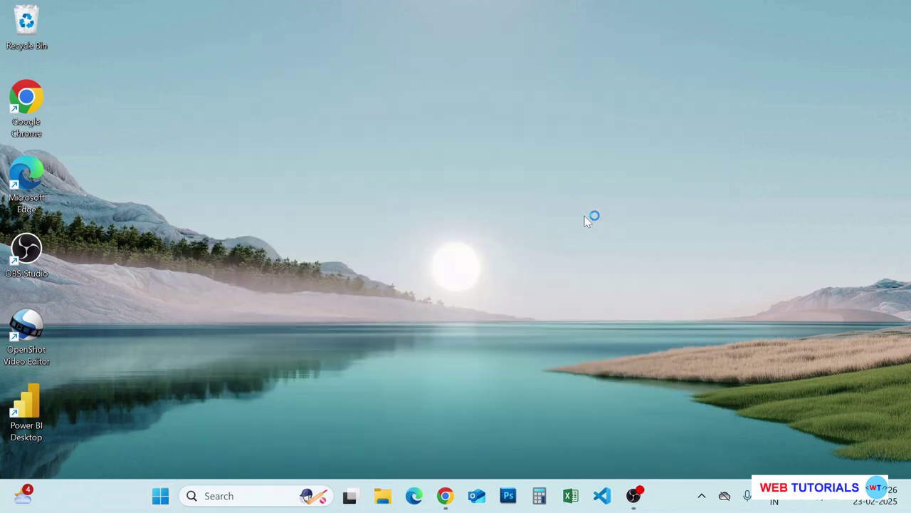